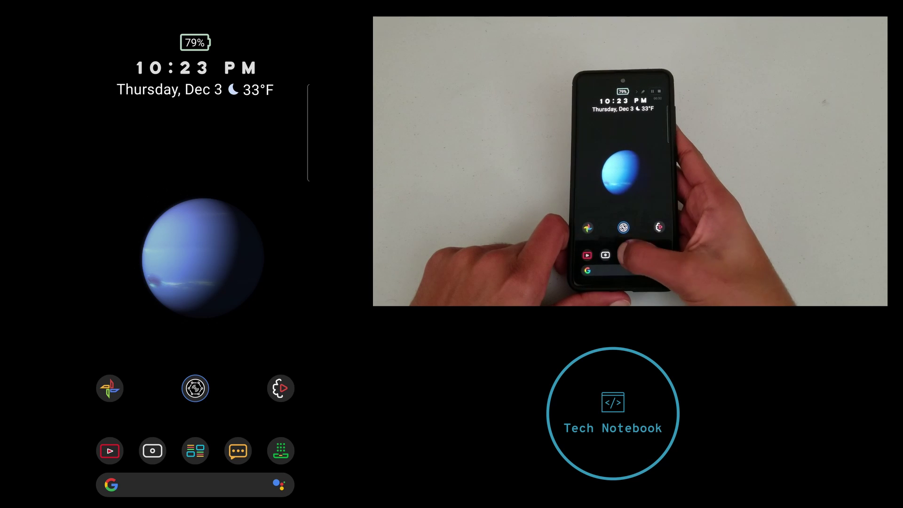
- Search the Play Store for 'macro' and launch the installed MacroDroid app
click(195, 450)
click(176, 310)
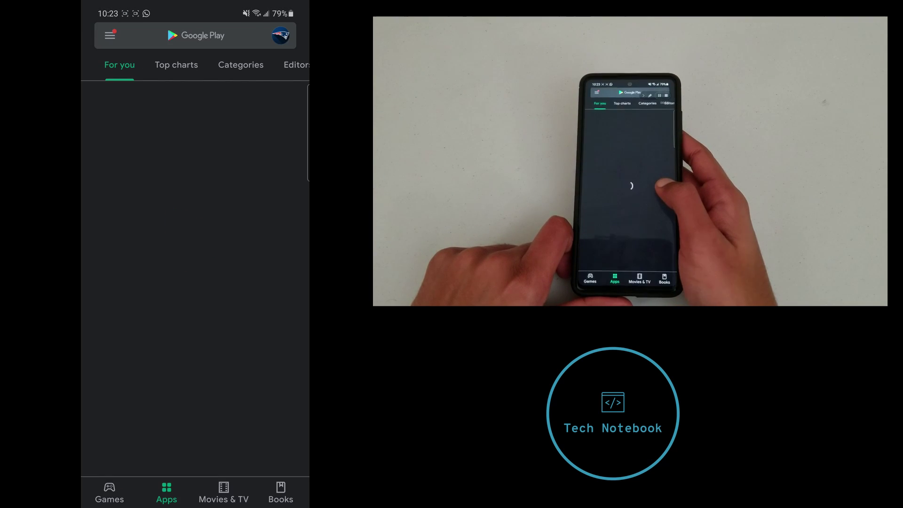
click(177, 65)
click(180, 35)
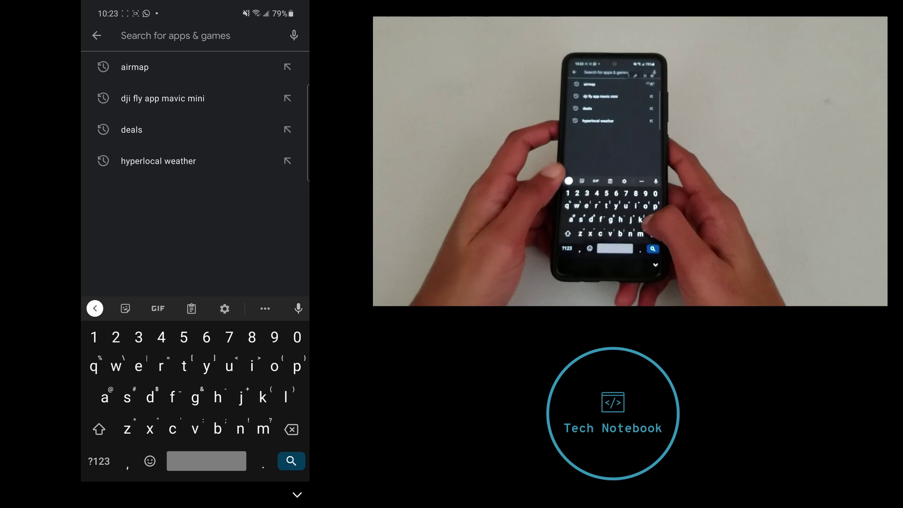
text(macro)
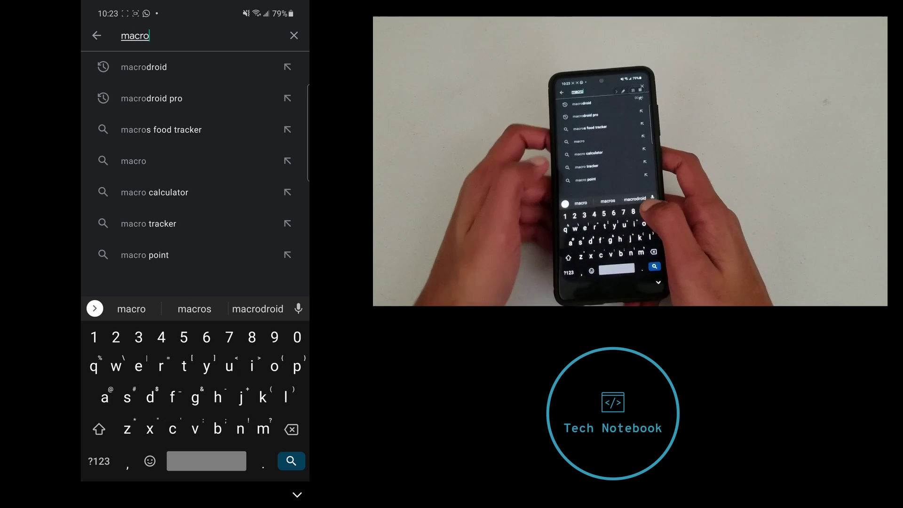
click(144, 66)
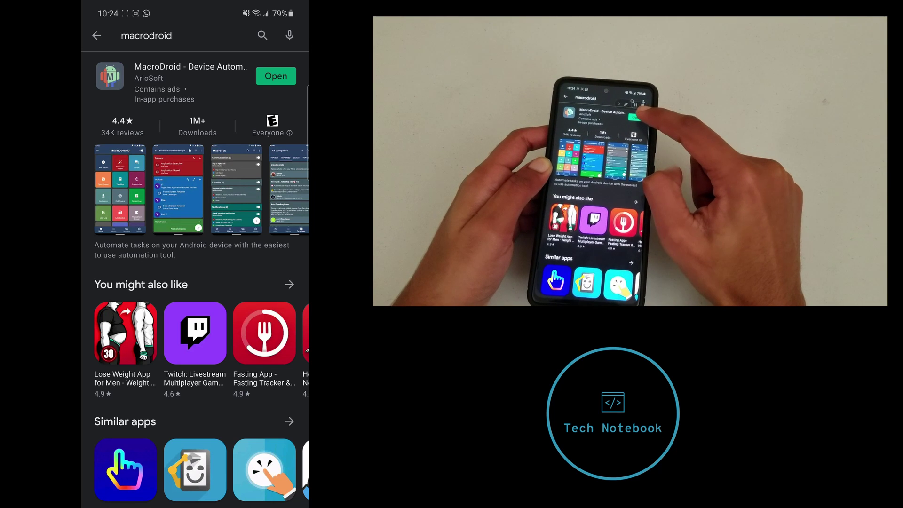
click(275, 75)
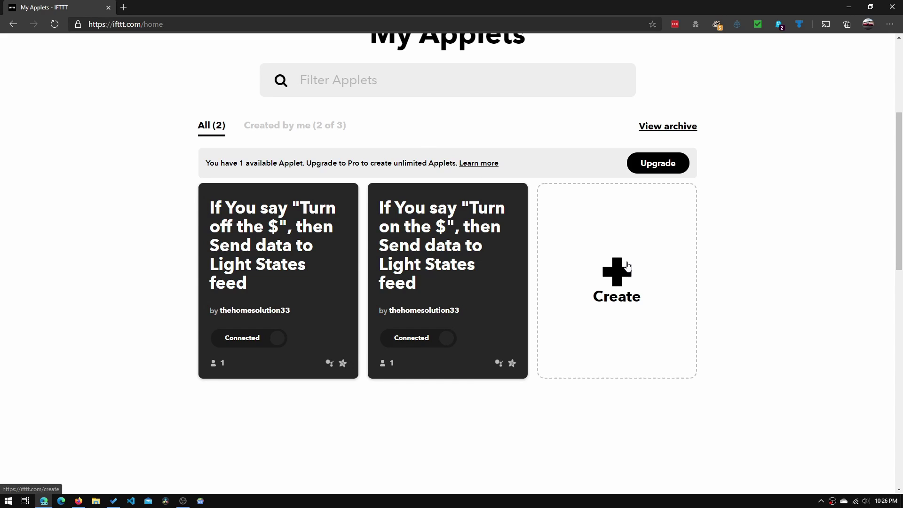
- Start a new applet and choose Webhooks as its If This service
click(637, 276)
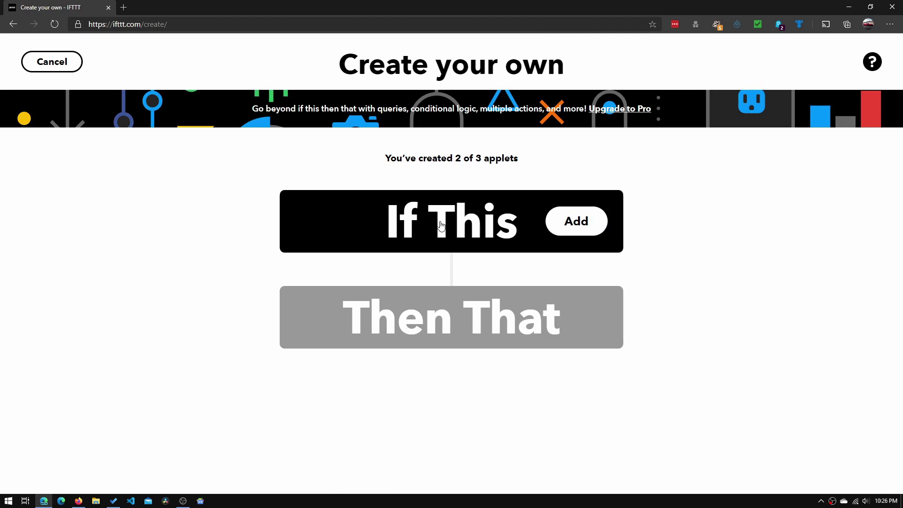
click(542, 232)
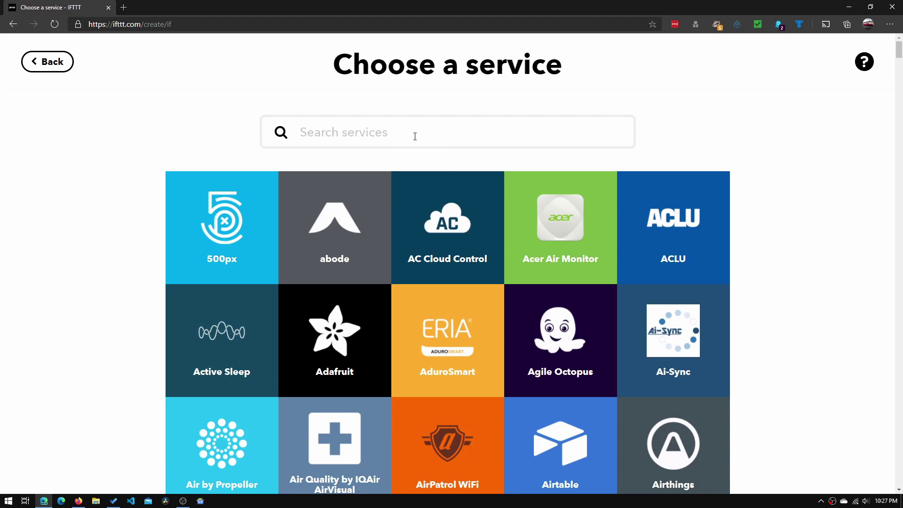
text(web)
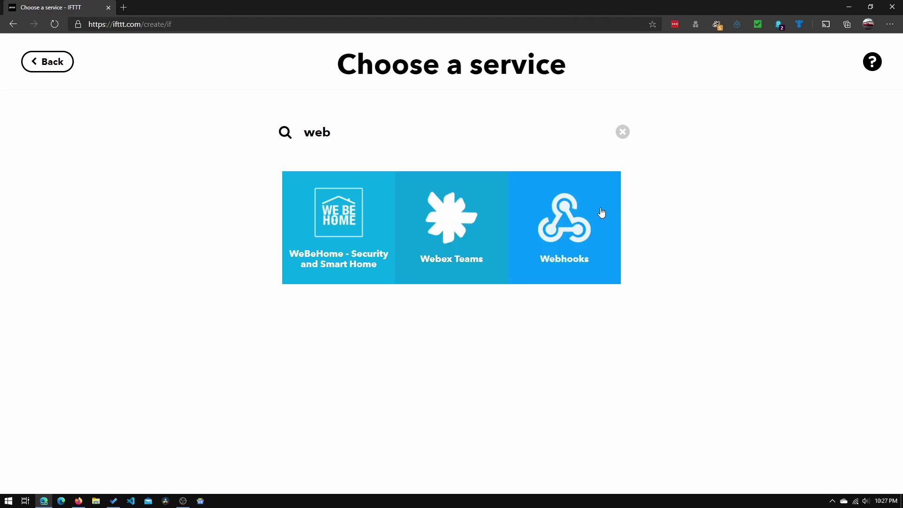
click(600, 209)
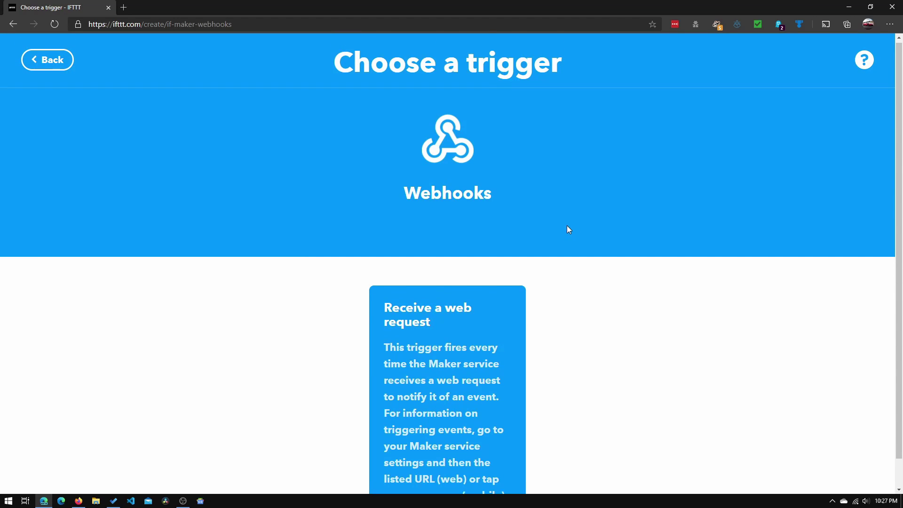
- Create a 'Receive a web request' trigger with event name tech_notebook_tutorial
scroll(566, 226, down, 1)
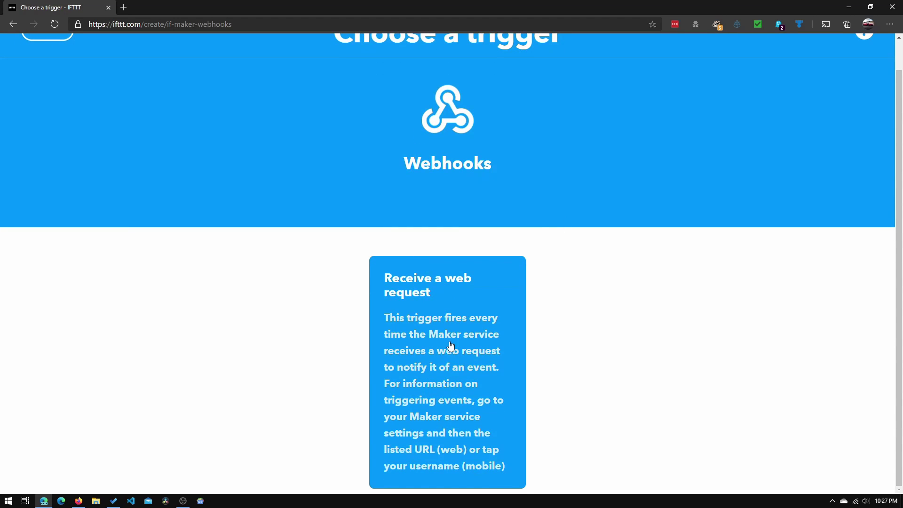
click(417, 362)
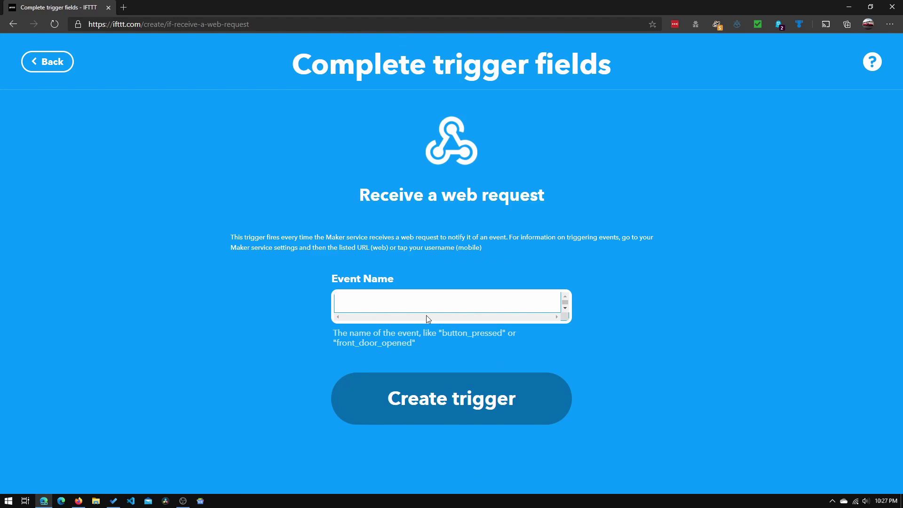
click(424, 294)
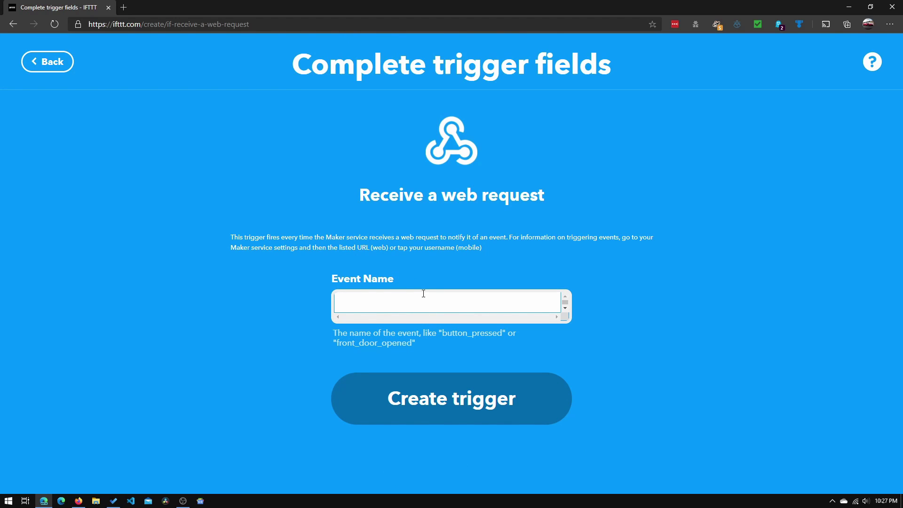
text(tech_notebook_tutorial)
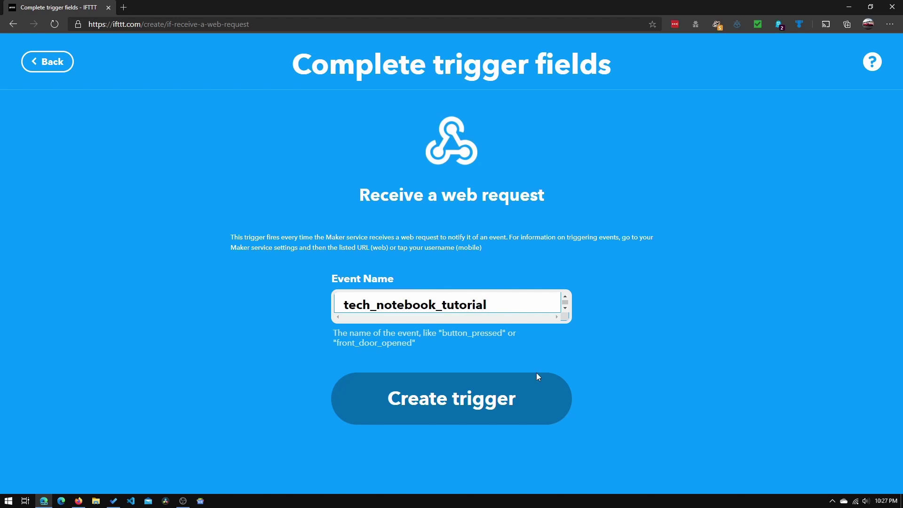
click(456, 379)
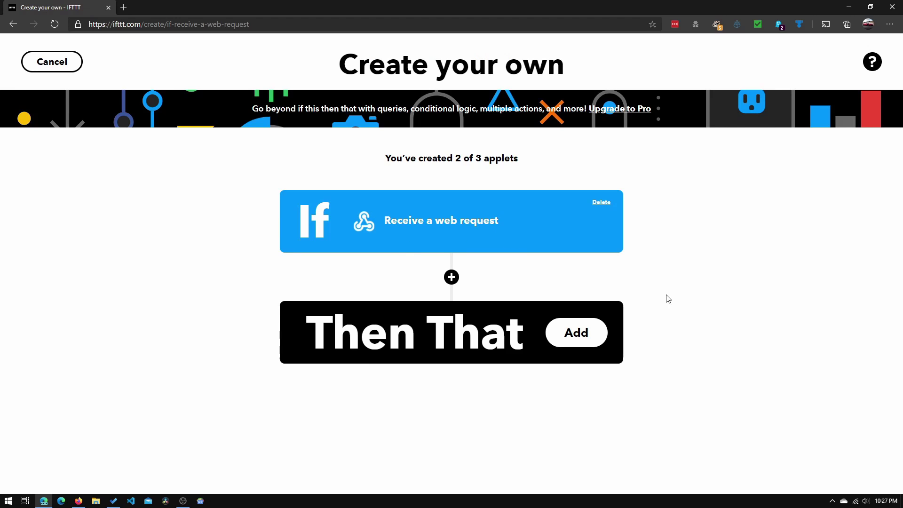
- Add the Then That action and pick TP-Link Kasa as its service
click(567, 328)
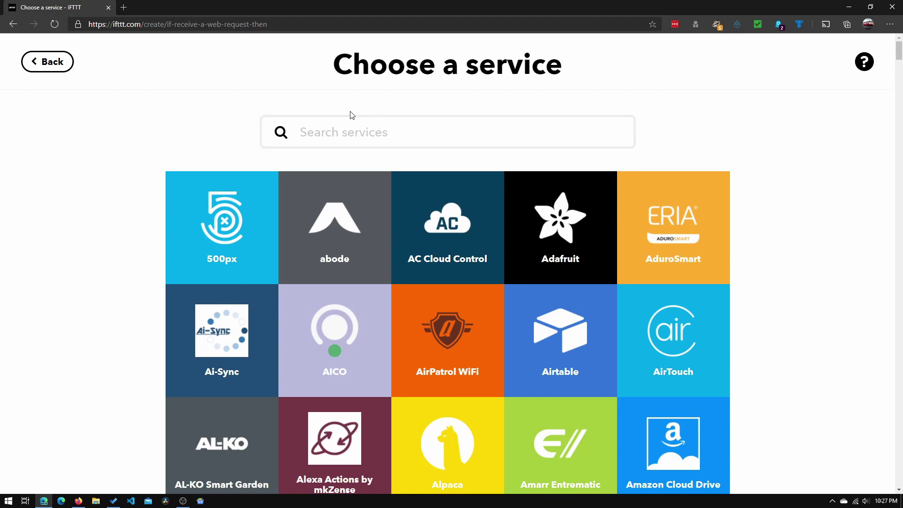
click(349, 126)
text(tp)
click(409, 207)
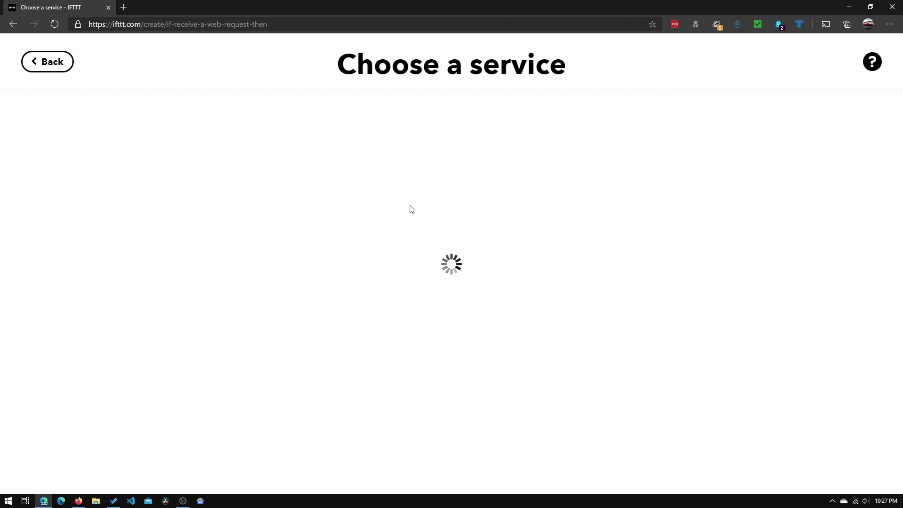
- Choose the Kasa 'Turn off' action and connect the TP-Link Kasa account
scroll(408, 181, down, 2)
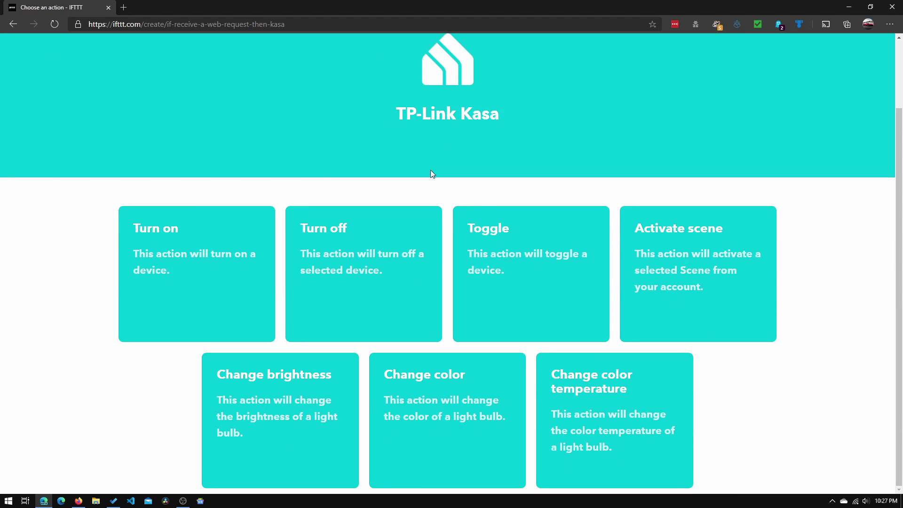
click(416, 281)
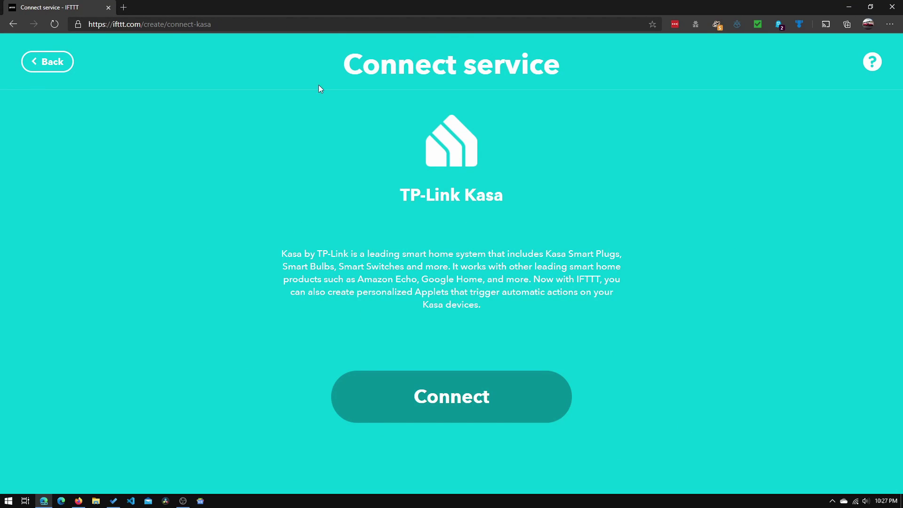
drag(404, 189, 516, 219)
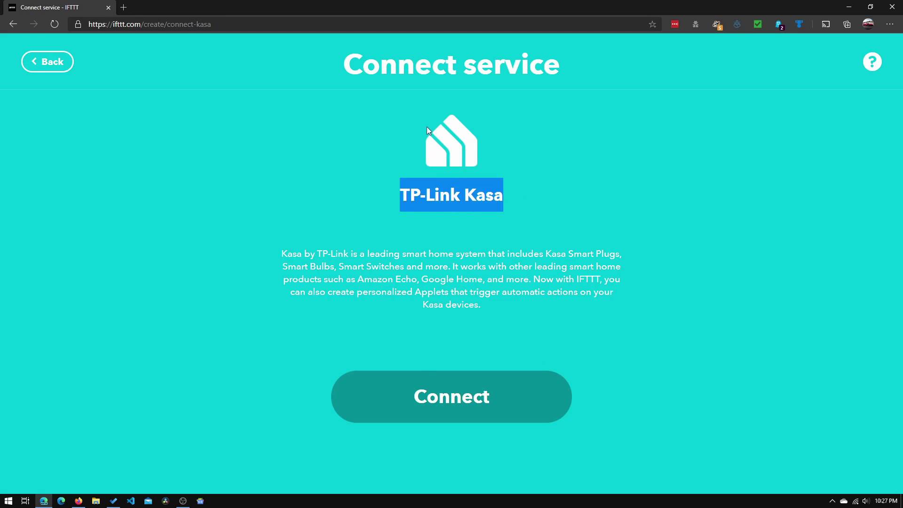
click(470, 398)
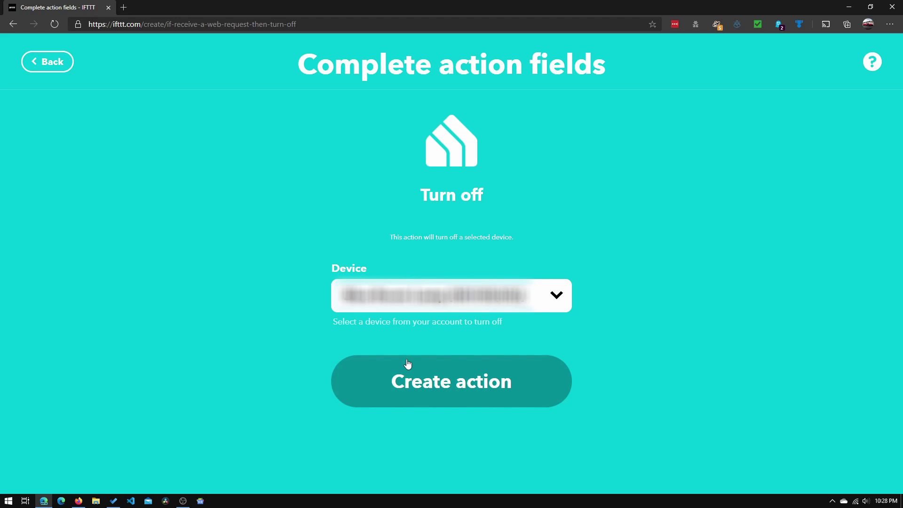
- Save the Turn off action, finish the tech_notebook_tutorial applet, and return to My Applets
click(456, 383)
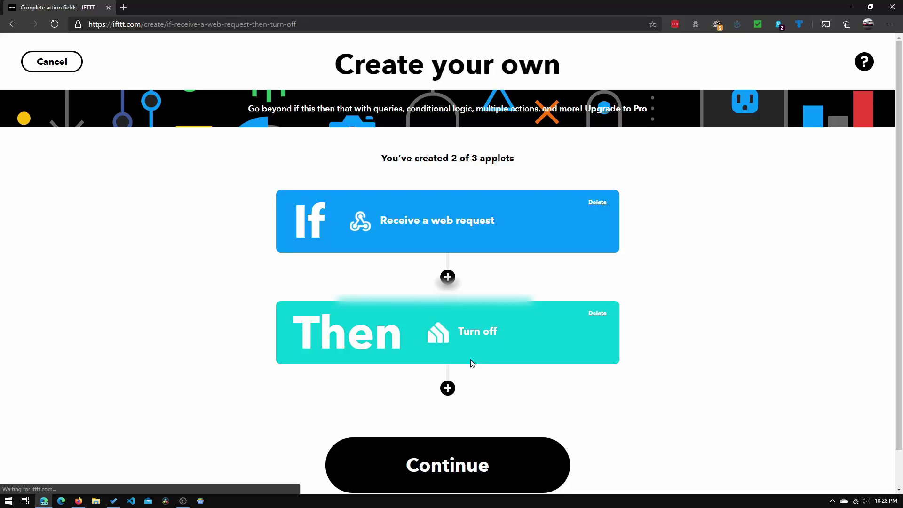
click(460, 458)
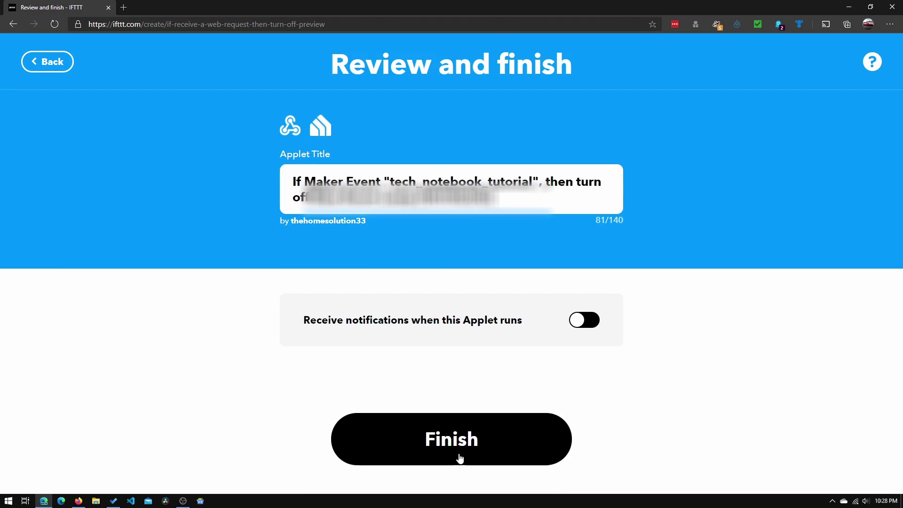
click(431, 446)
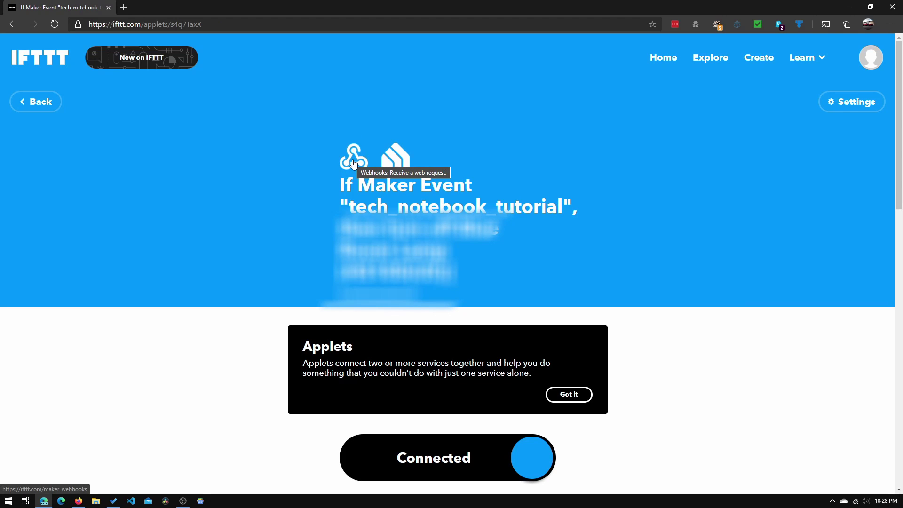
click(39, 112)
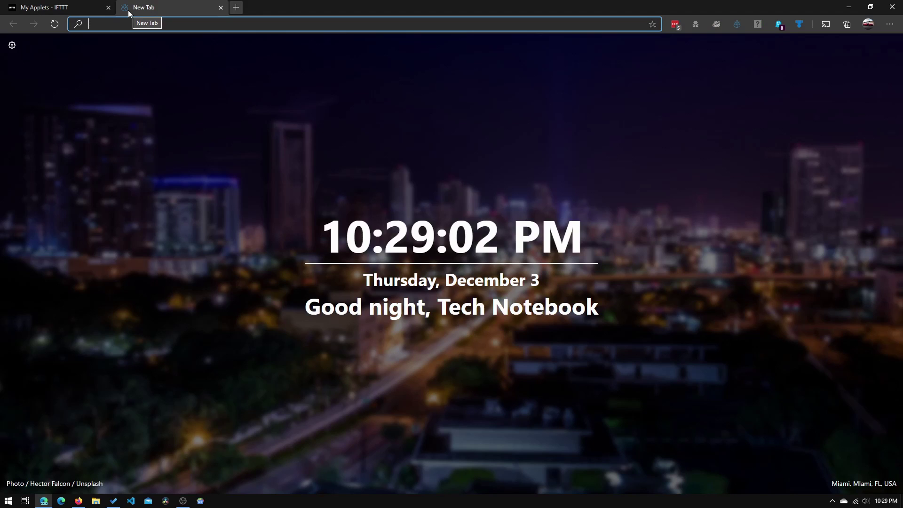
- Run a Bing search for 'ifttt webhooks' in the new tab
text(ifttt web)
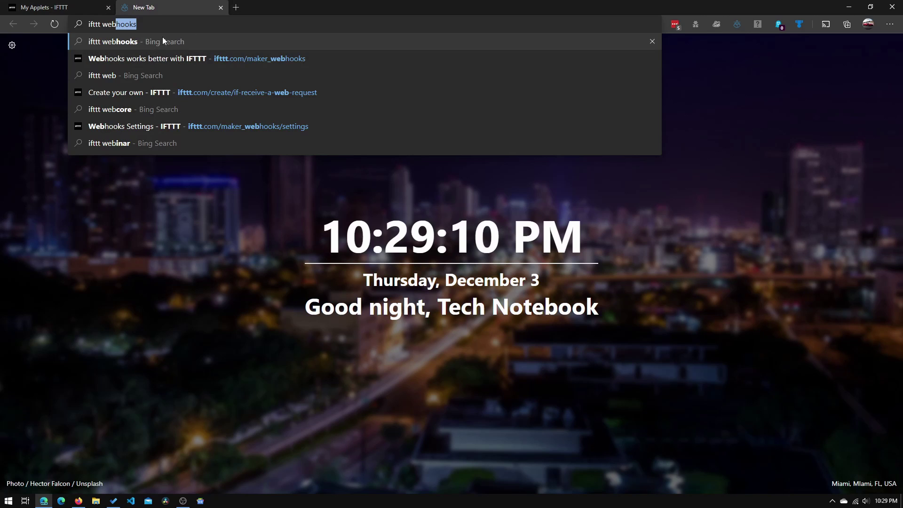
text(hooks)
key(Return)
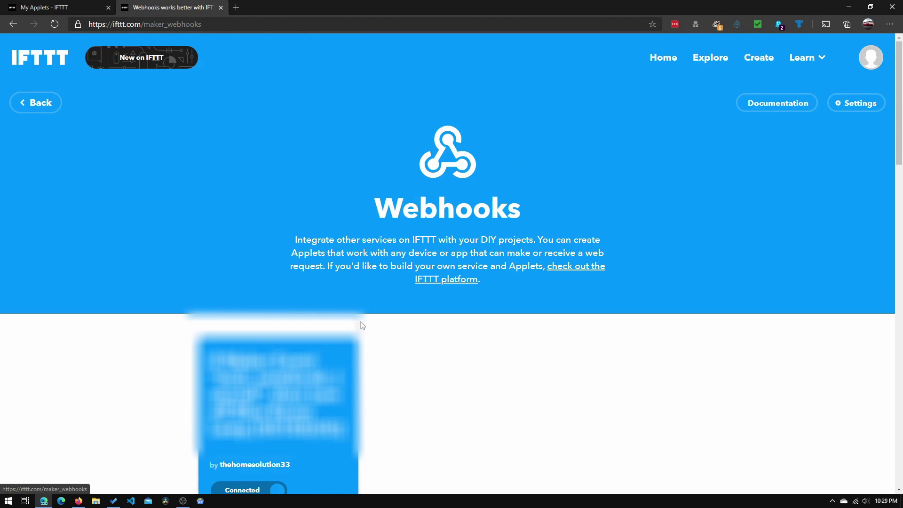
- Highlight the Webhooks account key, then switch back to the My Applets tab
scroll(363, 323, down, 3)
scroll(425, 290, up, 3)
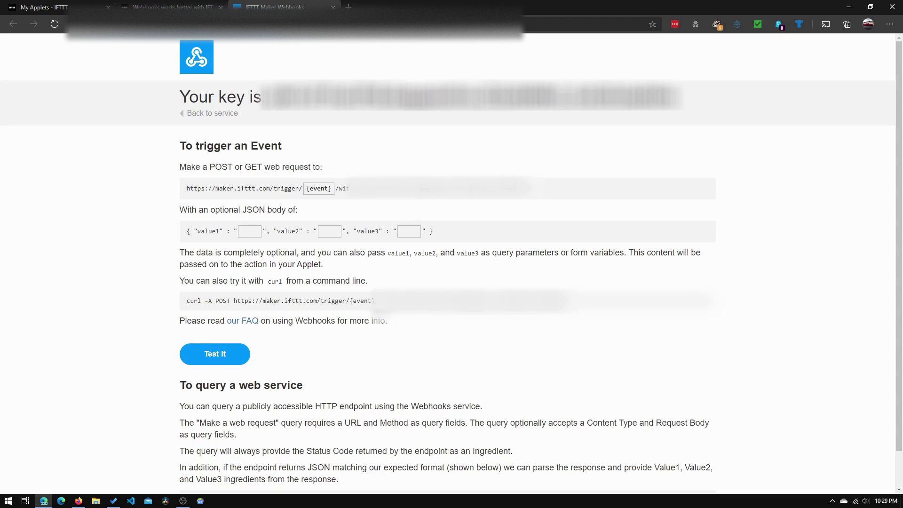
drag(265, 96, 702, 105)
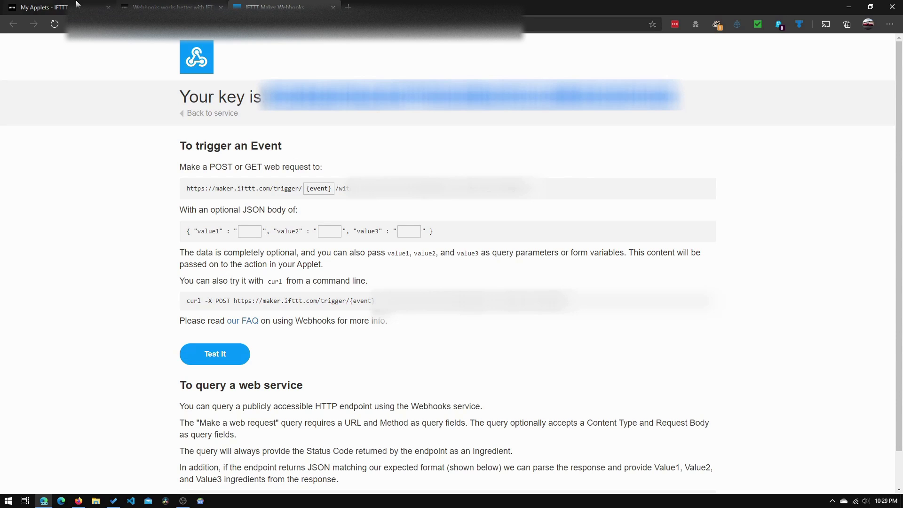
key(ctrl+Tab)
scroll(394, 251, down, 3)
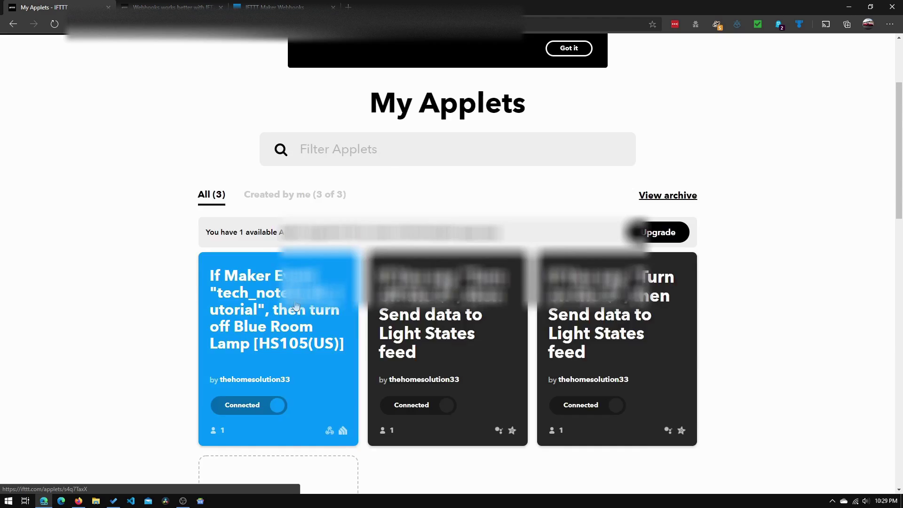
- Put the event name tech_notebook_tutorial into the webhook trigger URL and select the full URL
click(279, 306)
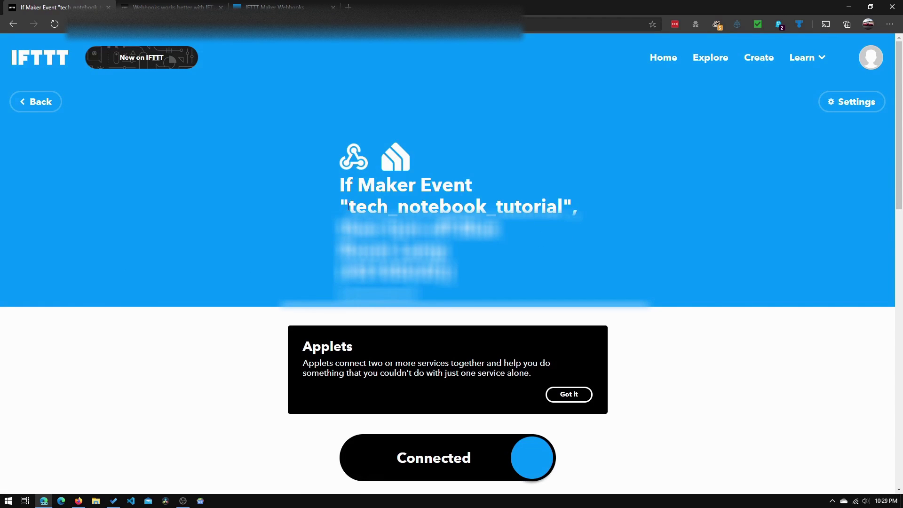
drag(348, 207, 562, 205)
key(ctrl+c)
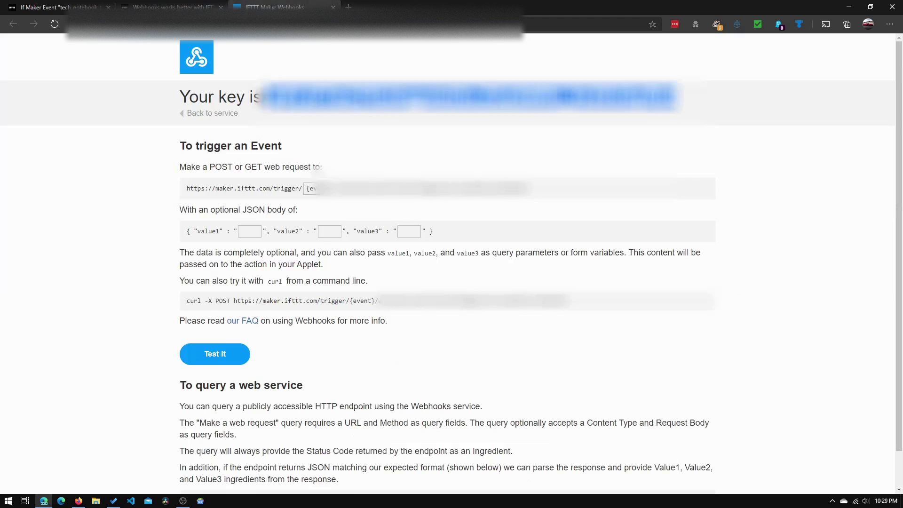
click(274, 7)
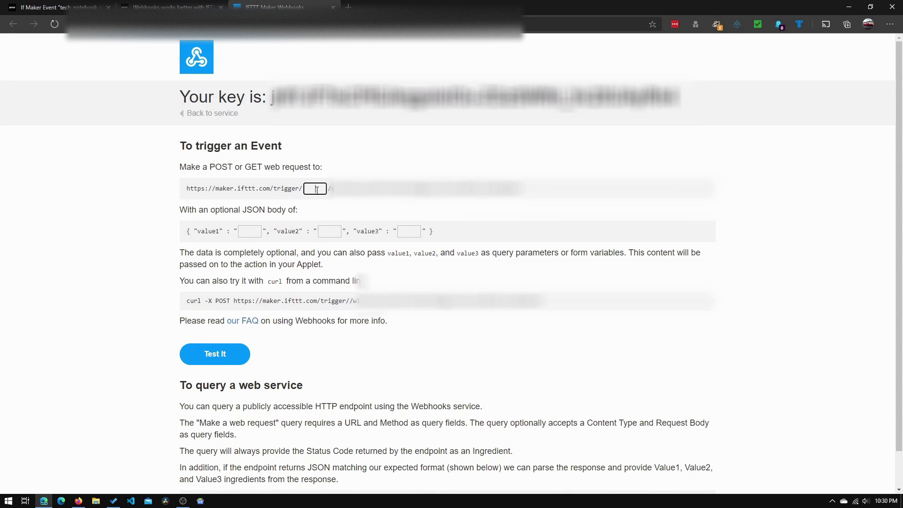
key(ctrl+v)
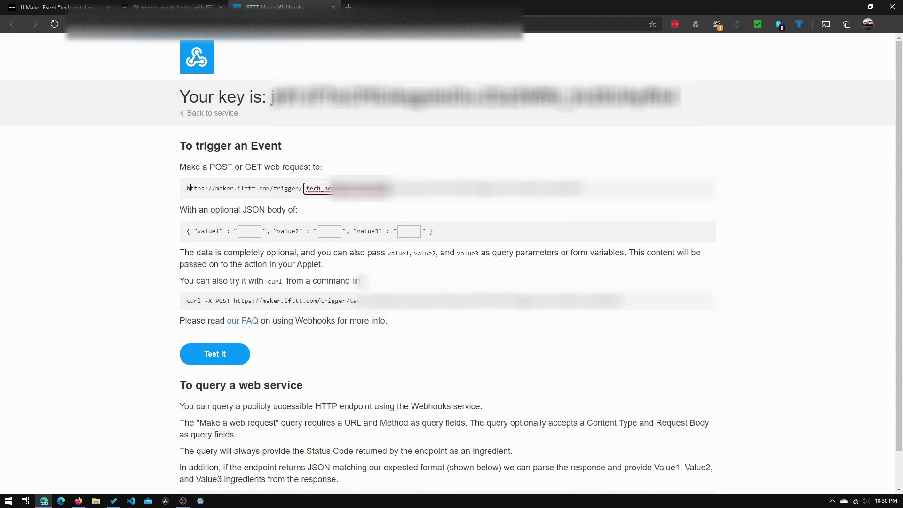
drag(190, 188, 629, 193)
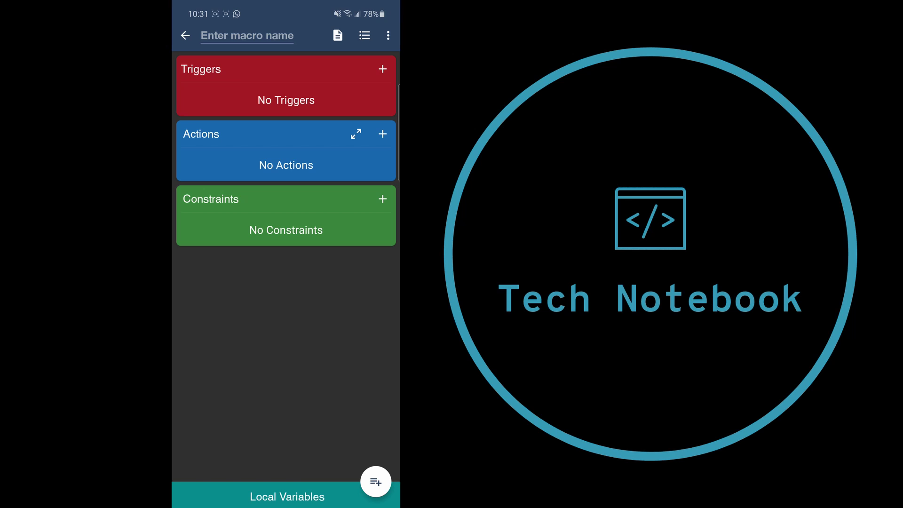
- Add a Battery Level trigger that fires when the battery increases to 81%
click(382, 68)
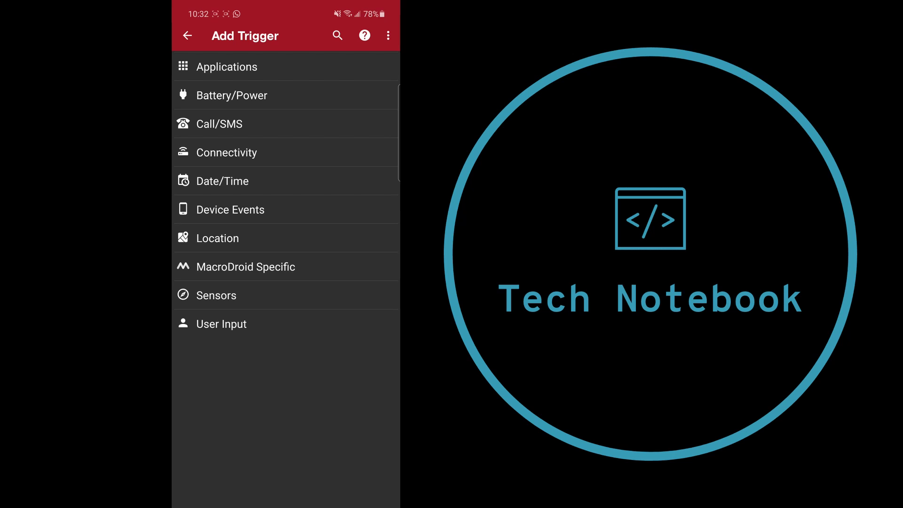
click(232, 95)
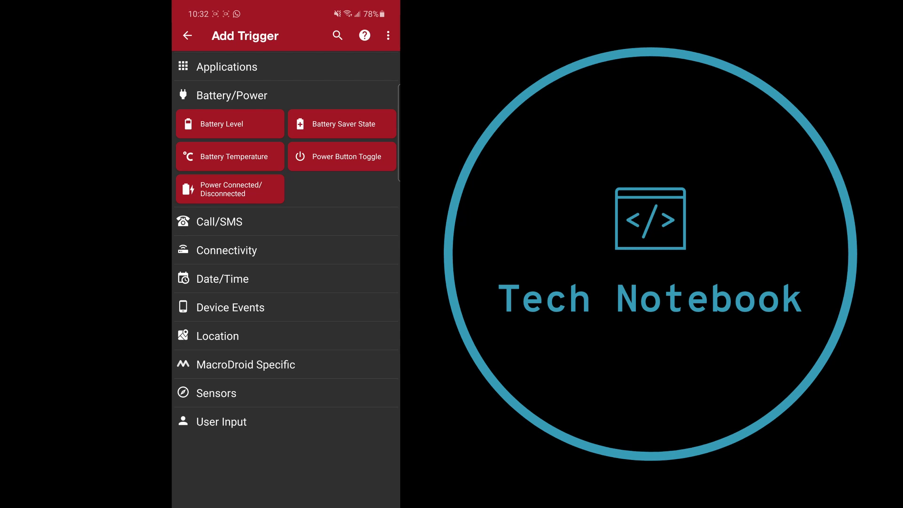
click(229, 124)
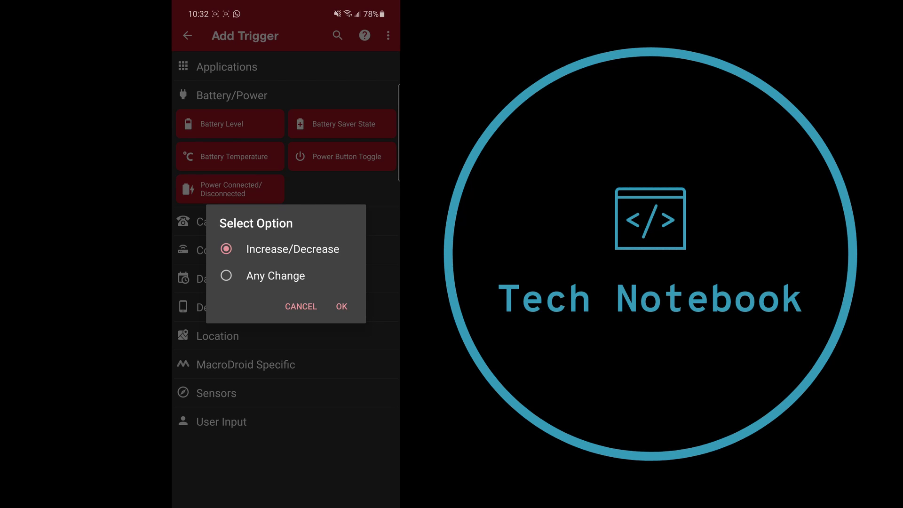
click(342, 306)
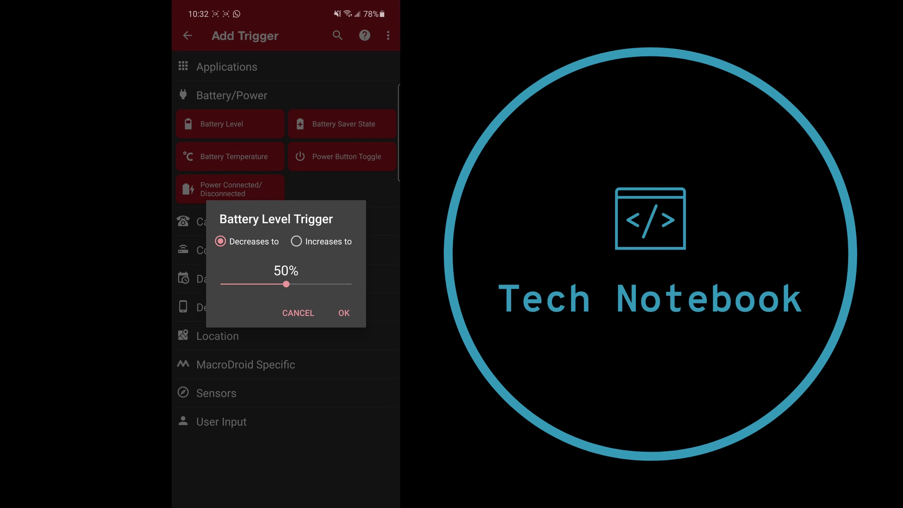
click(297, 242)
drag(286, 284, 326, 284)
click(344, 313)
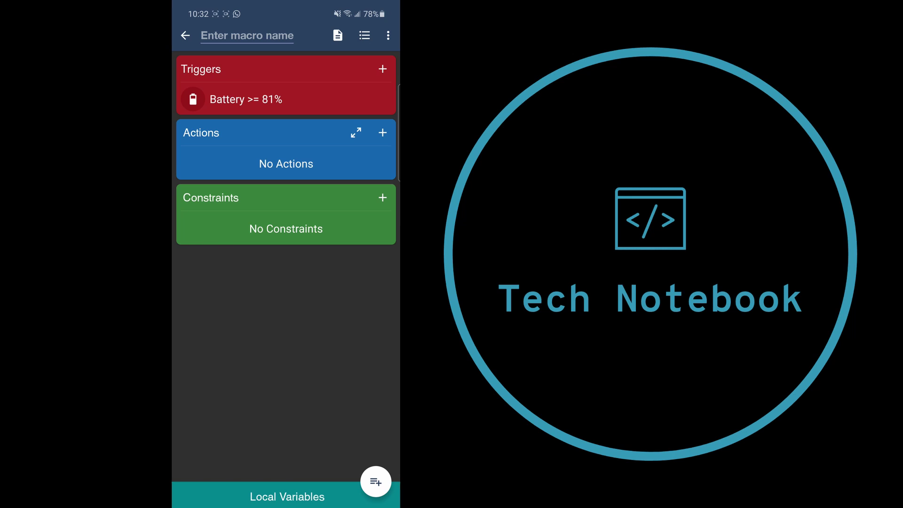
- Add an Open Website / HTTP GET action, found by searching 'web'
click(382, 133)
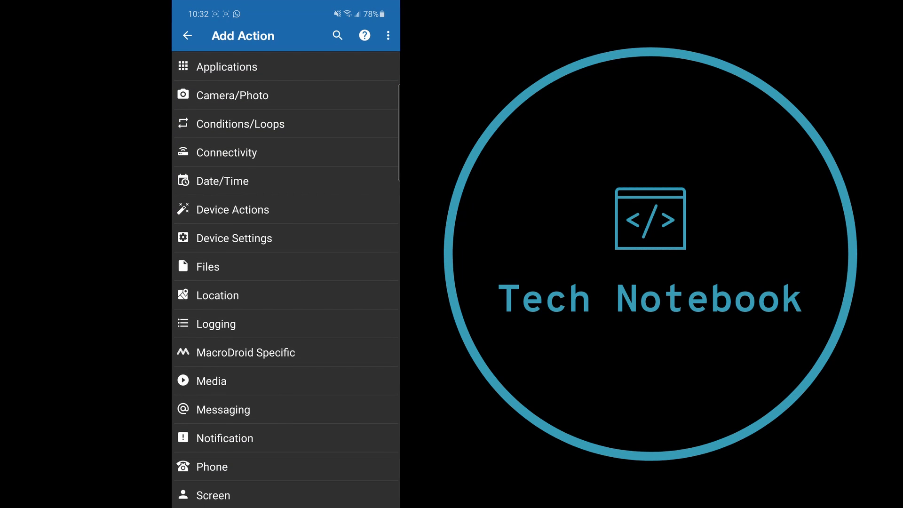
click(337, 36)
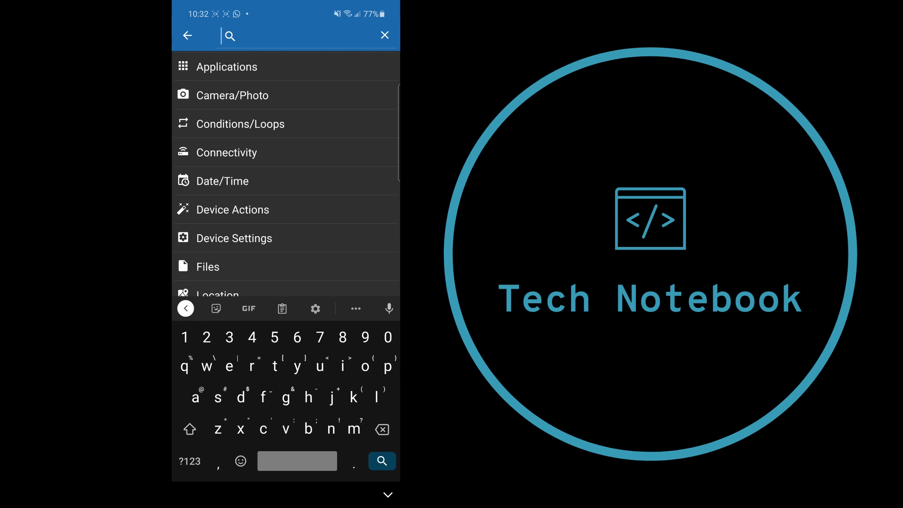
text(web)
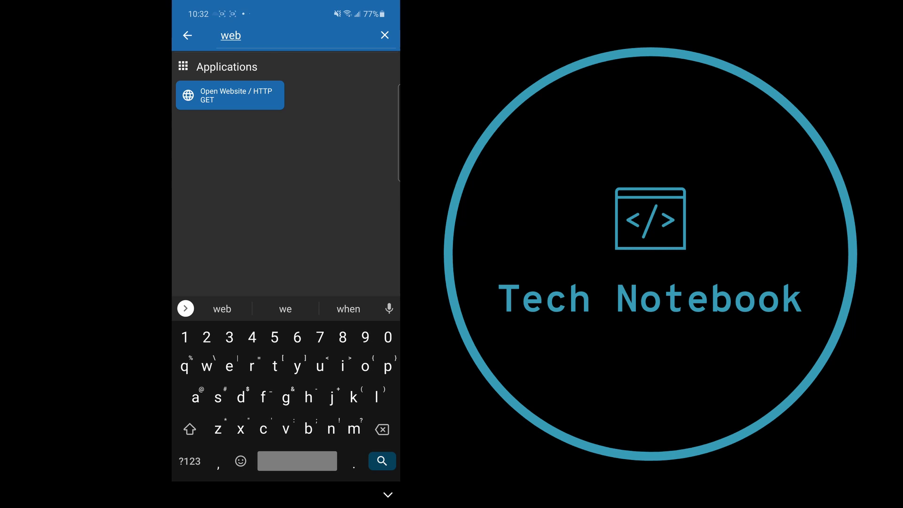
click(230, 95)
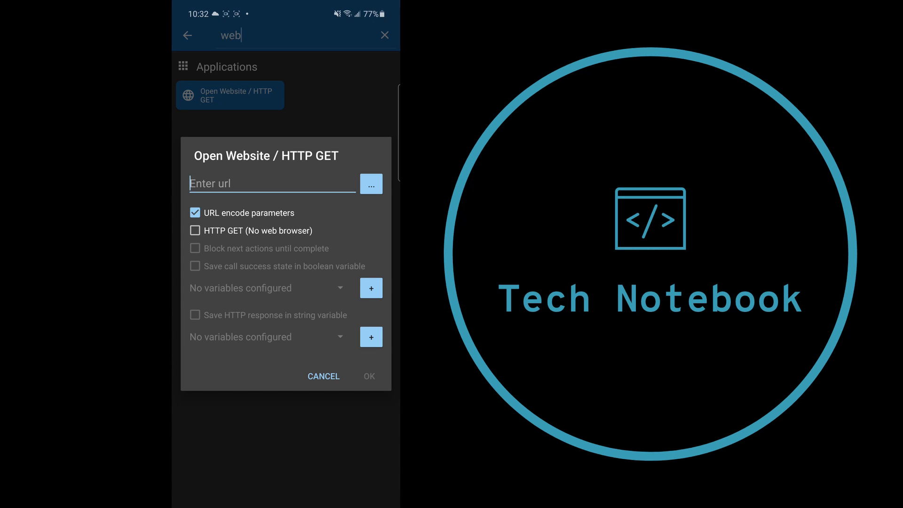
- Paste the IFTTT webhook URL, enable HTTP GET (No web browser), and confirm
click(190, 184)
click(190, 198)
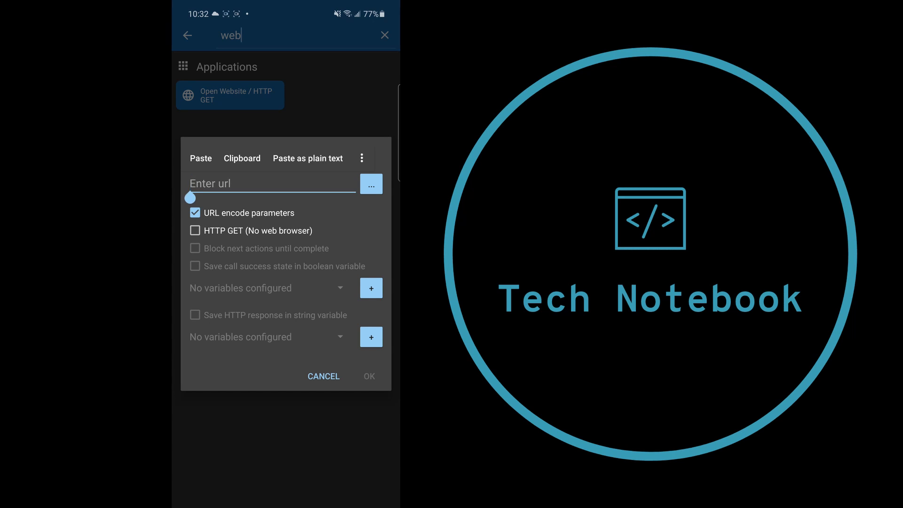
click(198, 157)
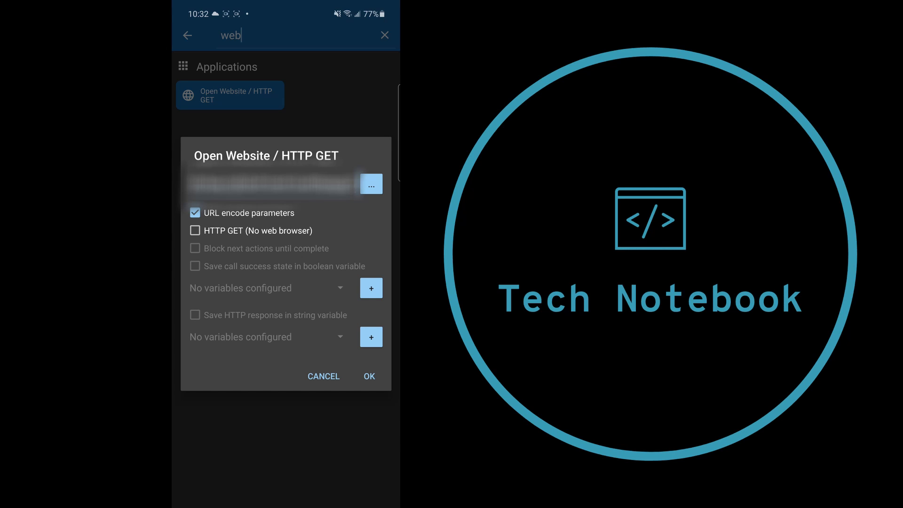
click(195, 230)
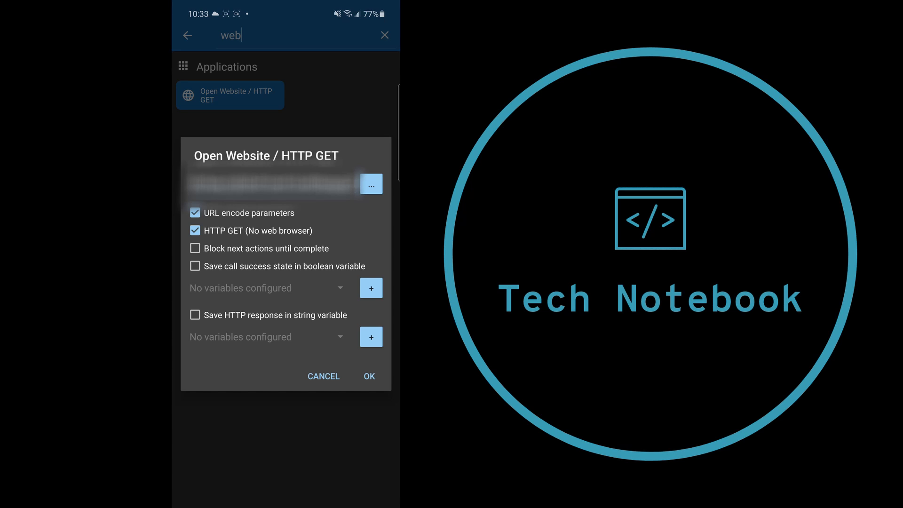
click(369, 376)
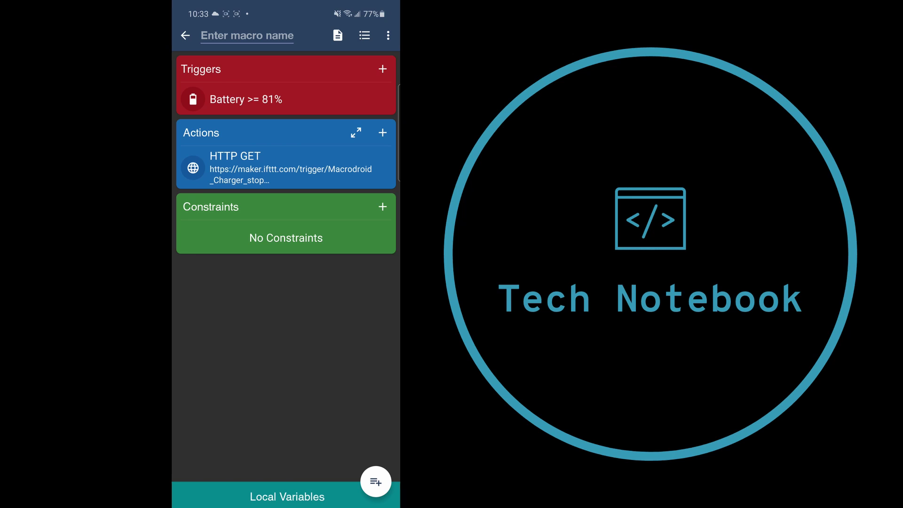
- Add a Battery/Power 'Power Connected' constraint covering any charging type
click(382, 206)
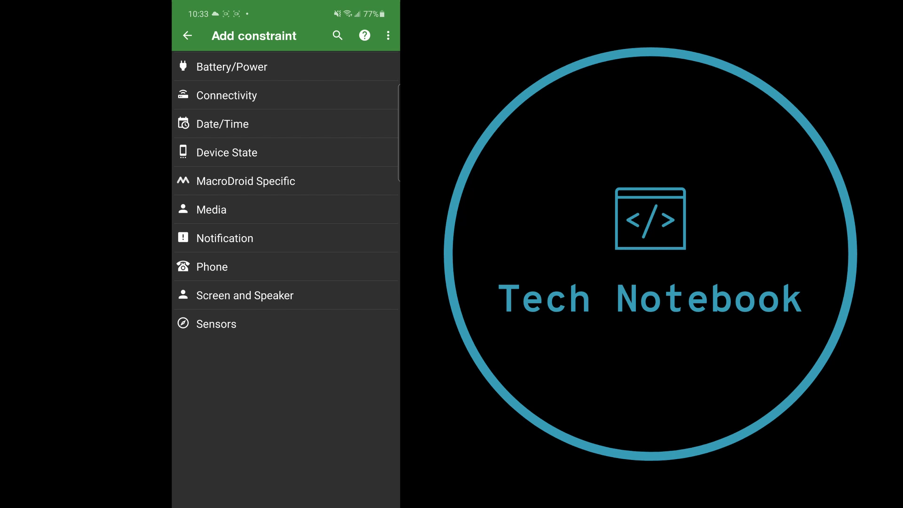
click(232, 67)
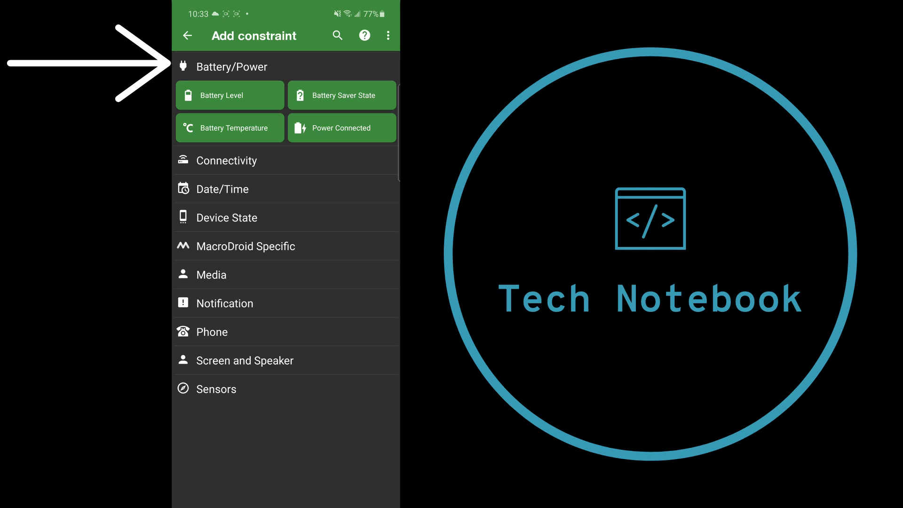
click(341, 128)
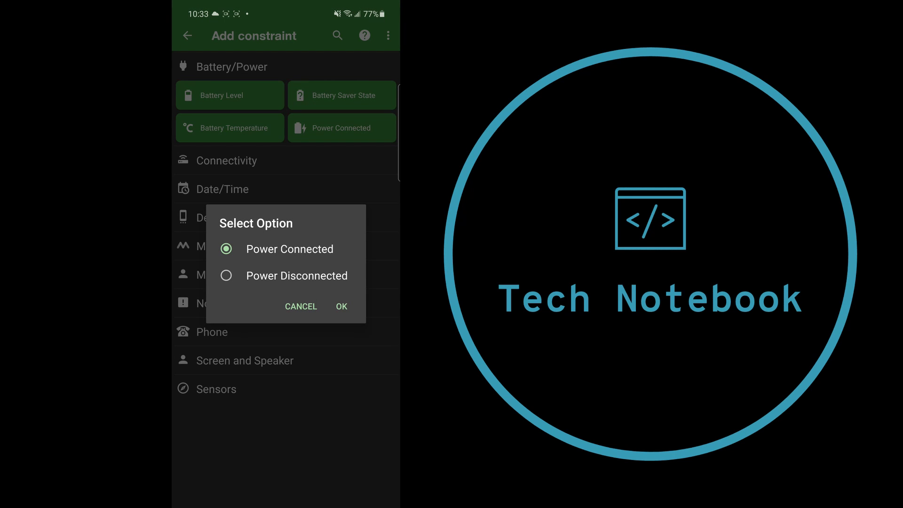
click(342, 306)
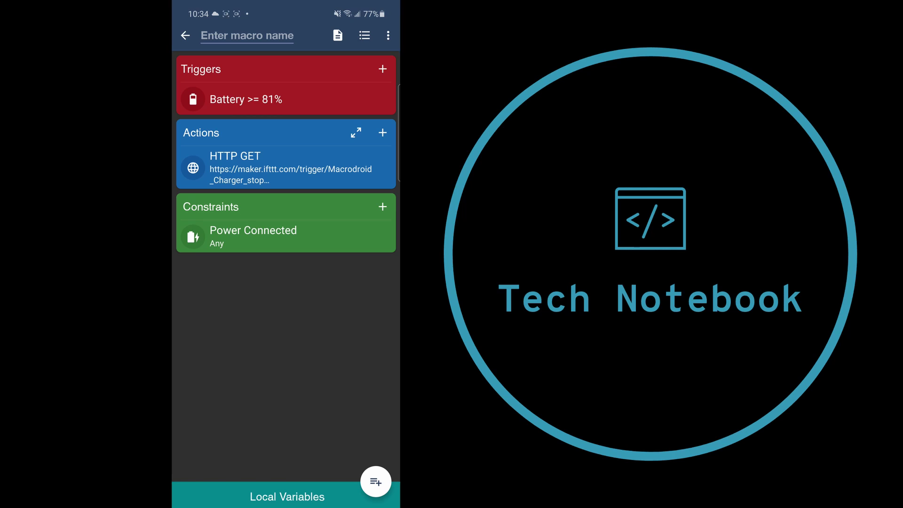
- Name the macro 'Charger off tutorial' and save it, back to MacroDroid's home screen
click(247, 36)
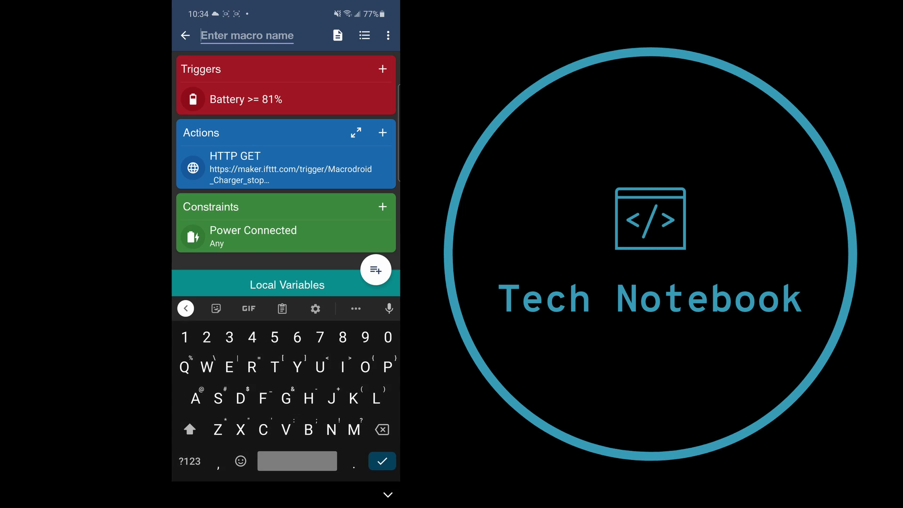
text(Charger)
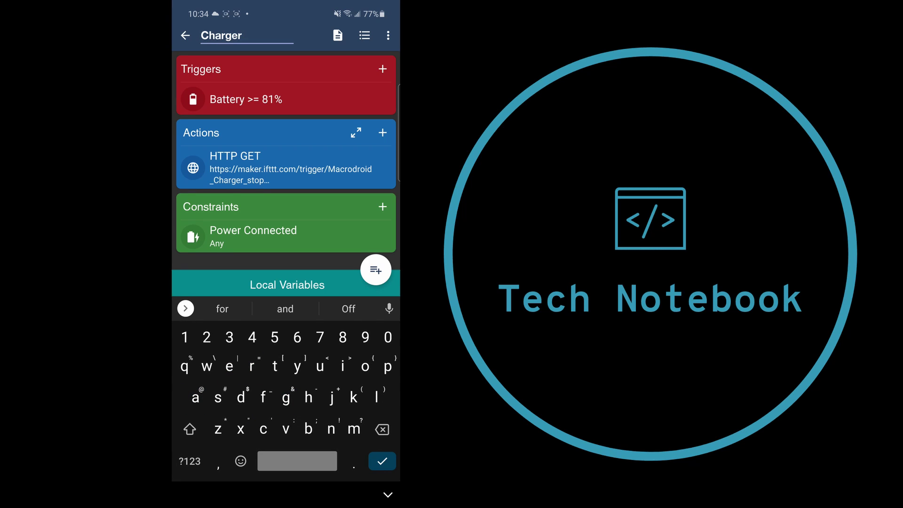
text( off tut)
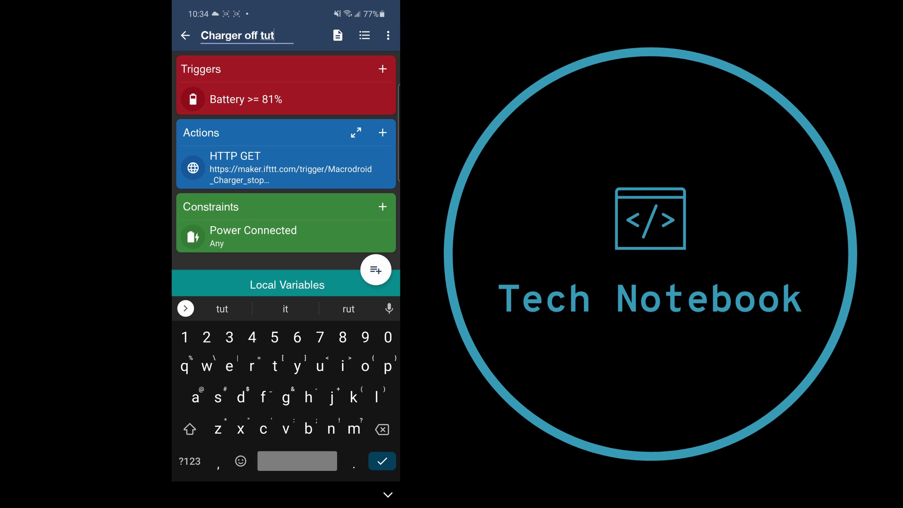
text(o)
click(285, 309)
click(185, 36)
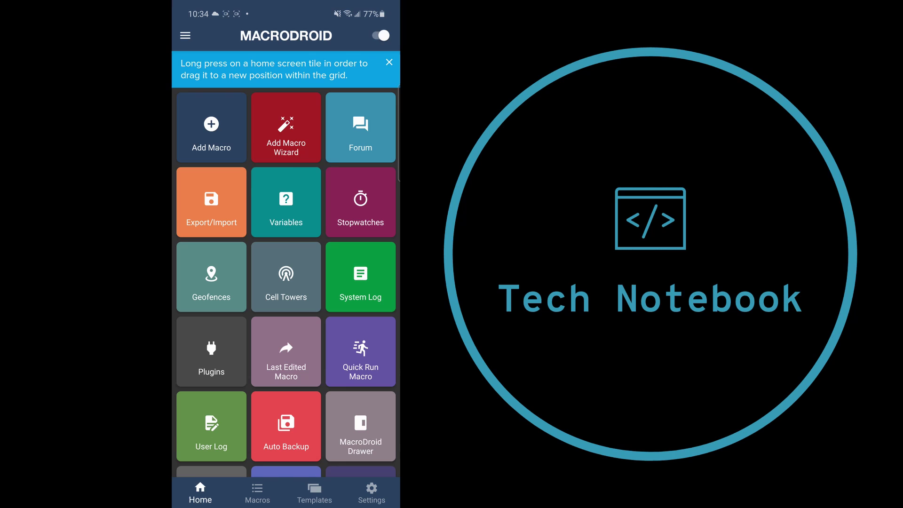